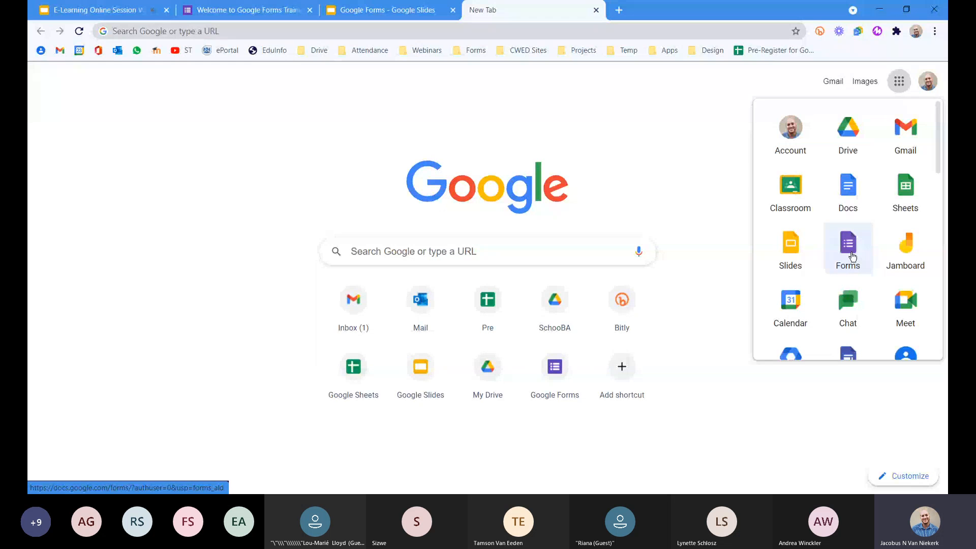
# - Open the Google Forms home page to view the form templates and recent forms
pyautogui.click(847, 255)
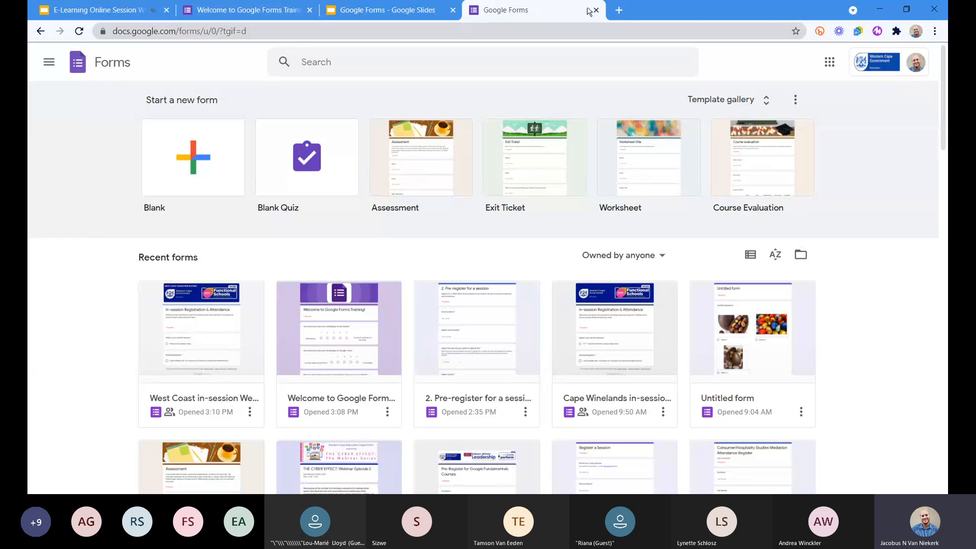
# - Switch to Google Drive in a new browser tab and open the Training Folder in My Drive
pyautogui.click(619, 10)
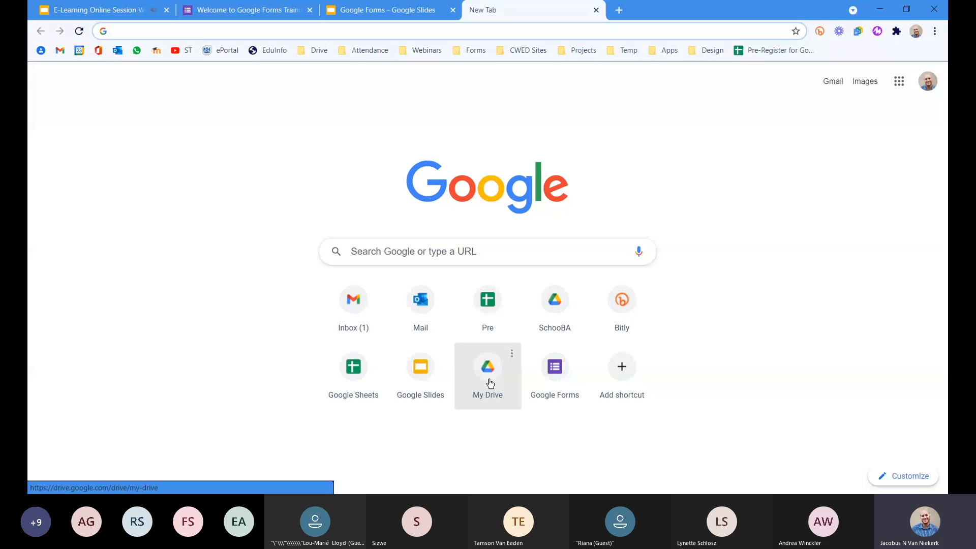
pyautogui.click(490, 382)
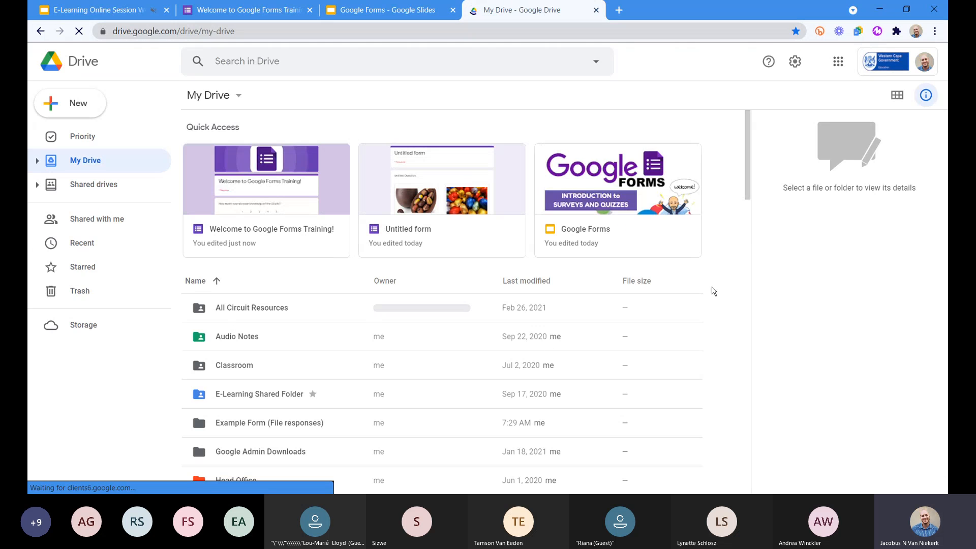
pyautogui.scroll(-10, 412, 381)
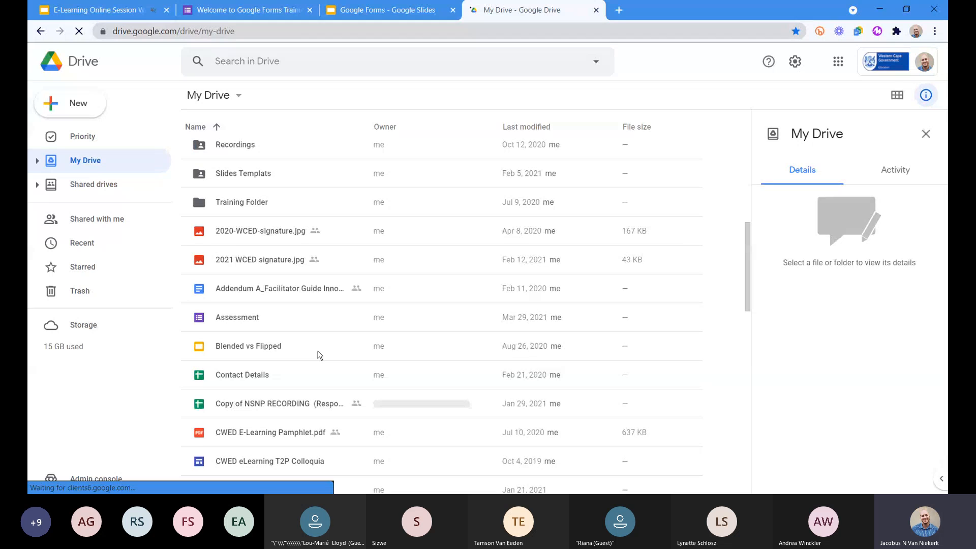
pyautogui.scroll(1, 321, 355)
pyautogui.click(254, 268)
pyautogui.doubleClick(254, 269)
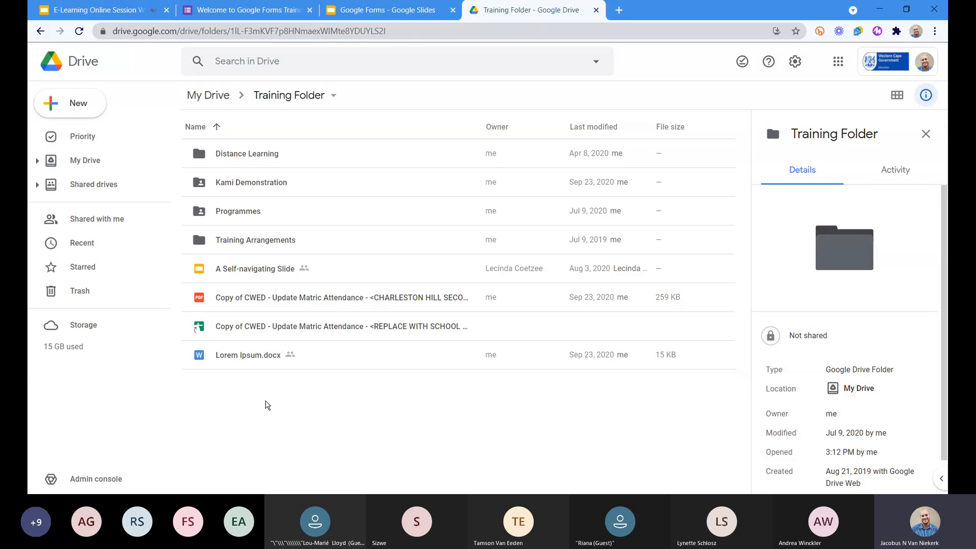
# - Create a blank Google Form in the Training Folder and give its file and heading the name Example Form
pyautogui.rightClick(268, 405)
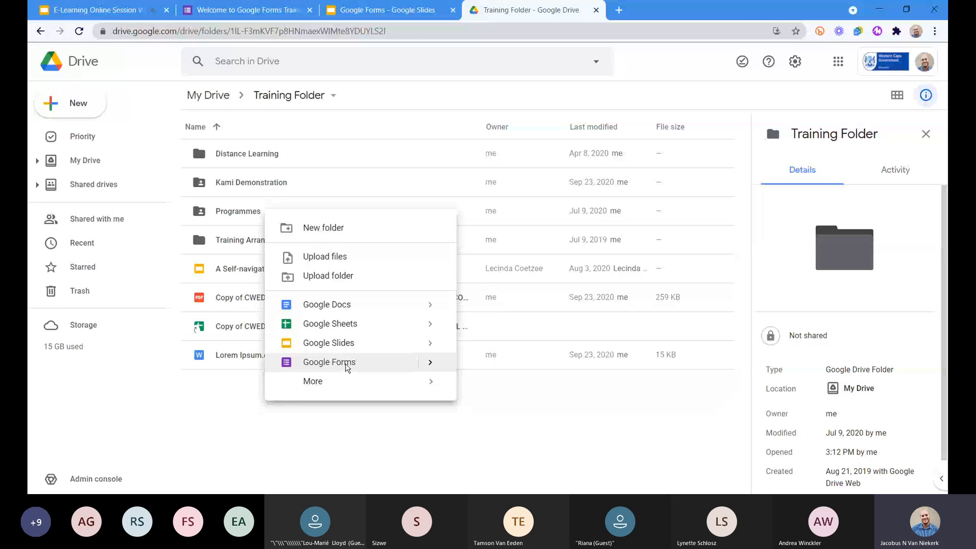
pyautogui.click(347, 364)
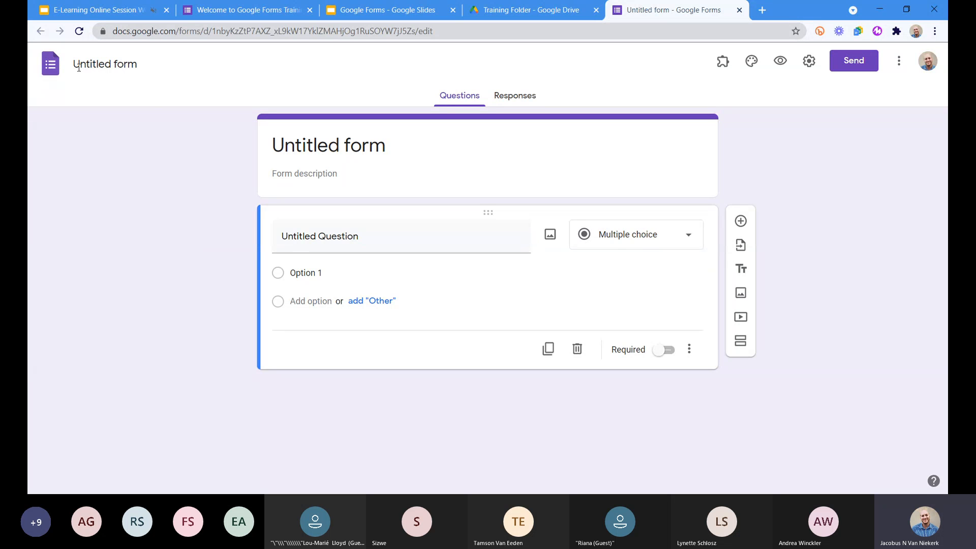
pyautogui.click(129, 64)
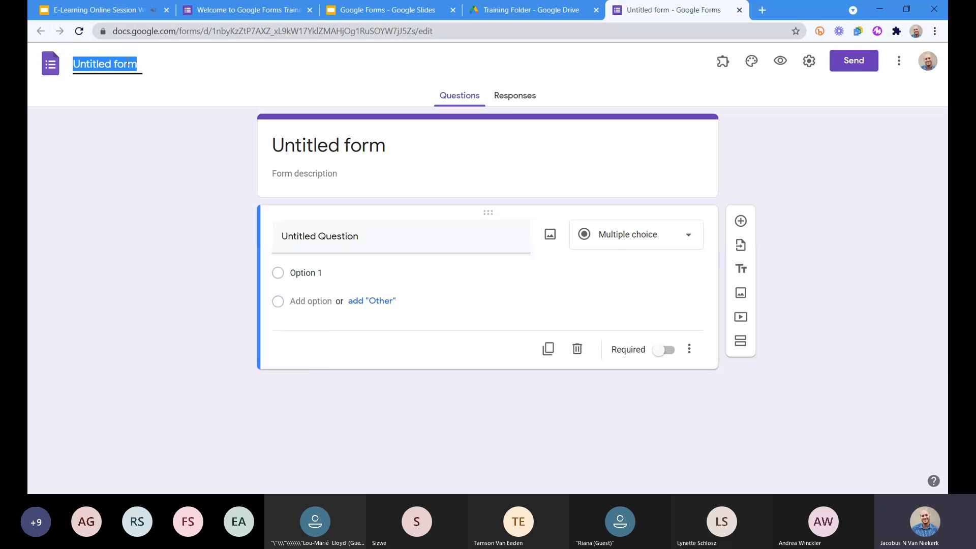
pyautogui.write('Example F')
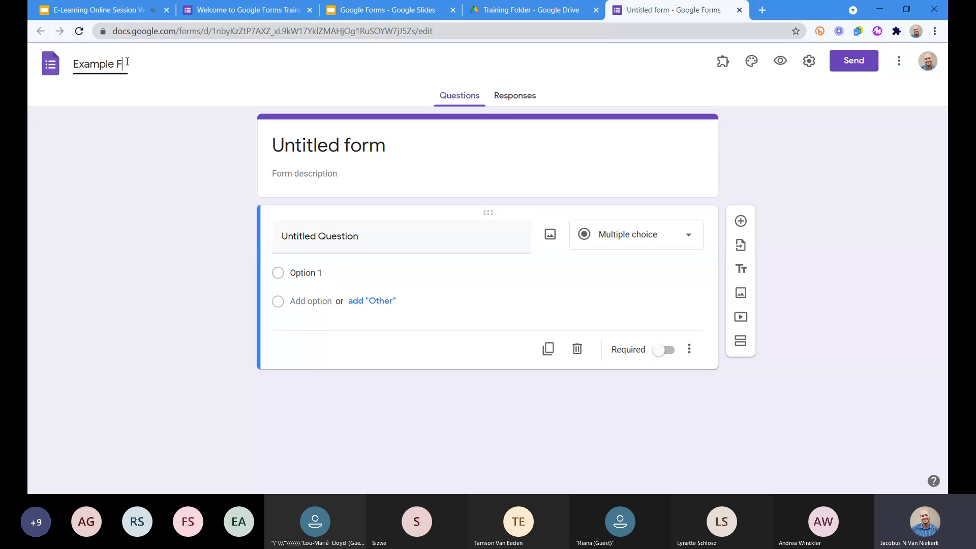
pyautogui.write('orm')
pyautogui.click(348, 148)
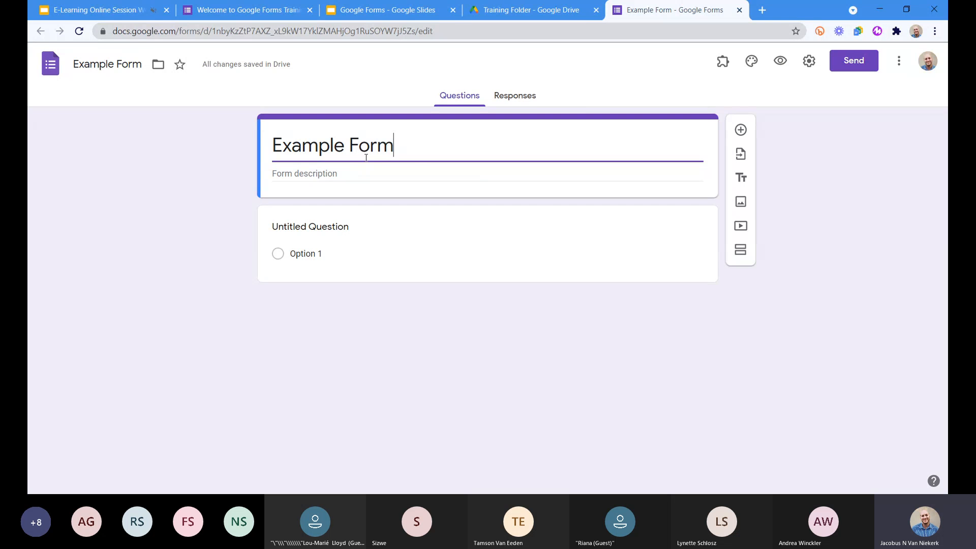
# - Enter the form description "This is just an example Form!"
pyautogui.click(327, 176)
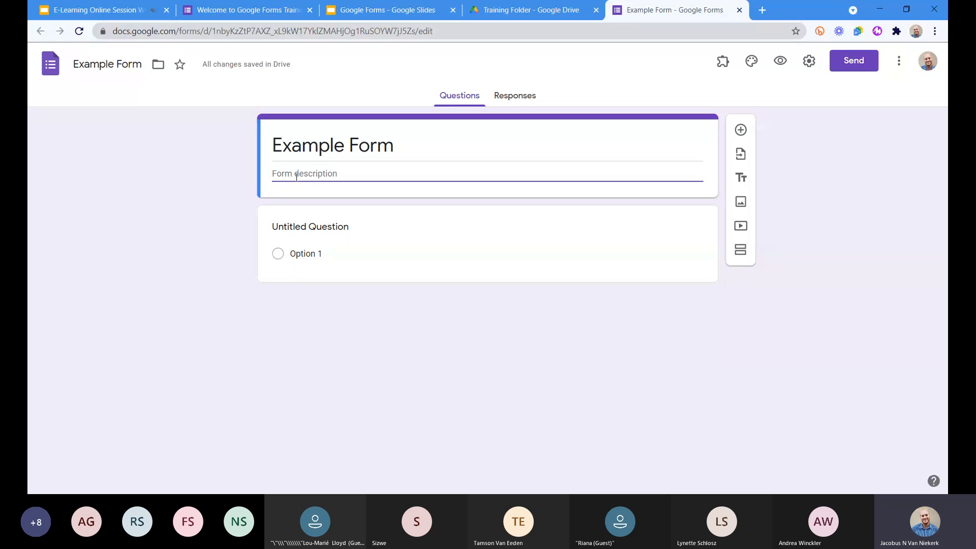
pyautogui.write('This is jsut an')
pyautogui.press('BackSpace')
pyautogui.press('BackSpace')
pyautogui.press('BackSpace')
pyautogui.press('BackSpace')
pyautogui.press('BackSpace')
pyautogui.press('BackSpace')
pyautogui.press('BackSpace')
pyautogui.press('BackSpace')
pyautogui.write('just an example Form!')
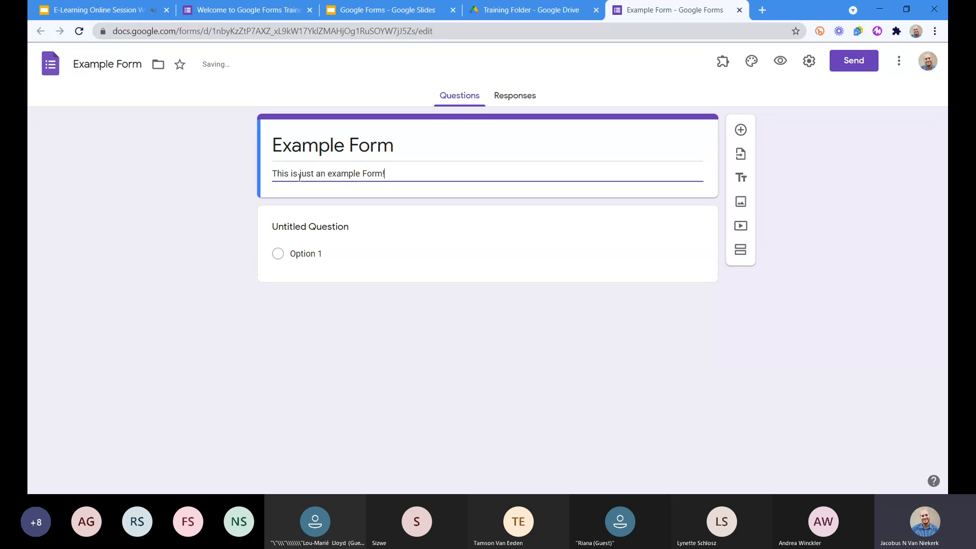
pyautogui.click(217, 199)
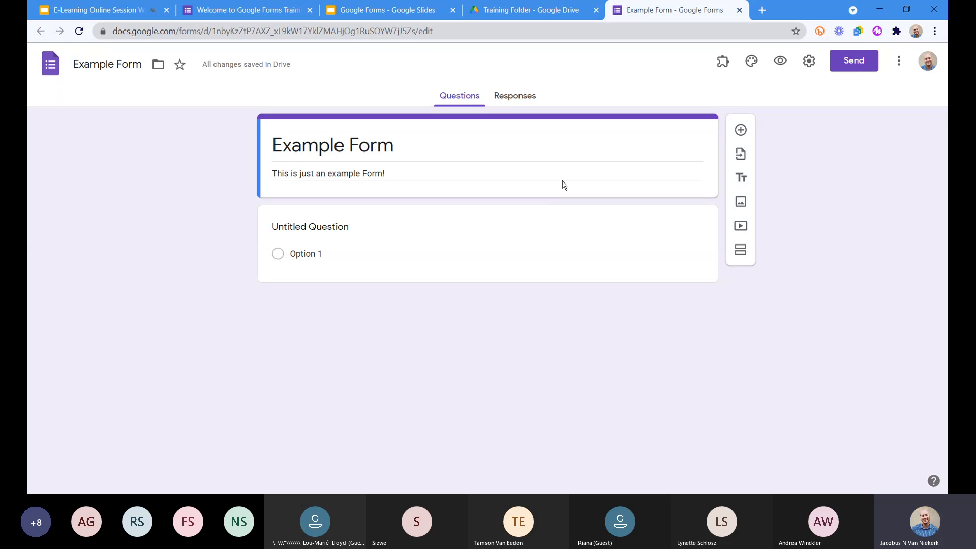
# - Use the Western Cape Government "Values-driven Leadership" banner from the stored photos as the form's header image
pyautogui.click(752, 62)
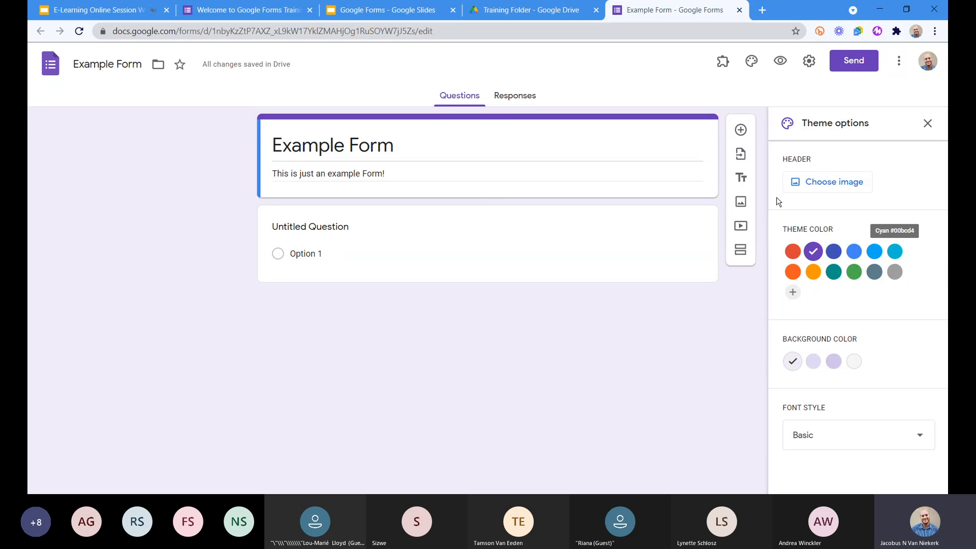
pyautogui.click(824, 187)
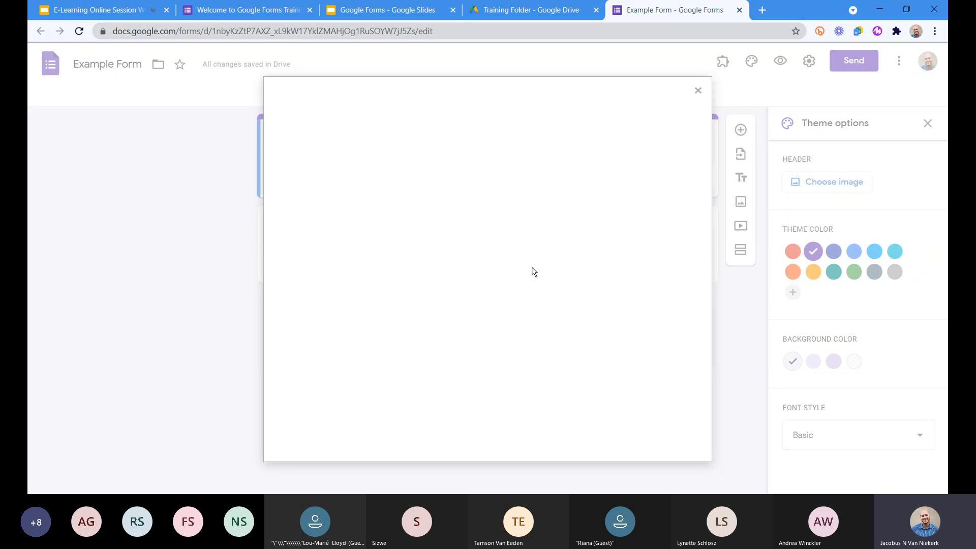
pyautogui.click(373, 136)
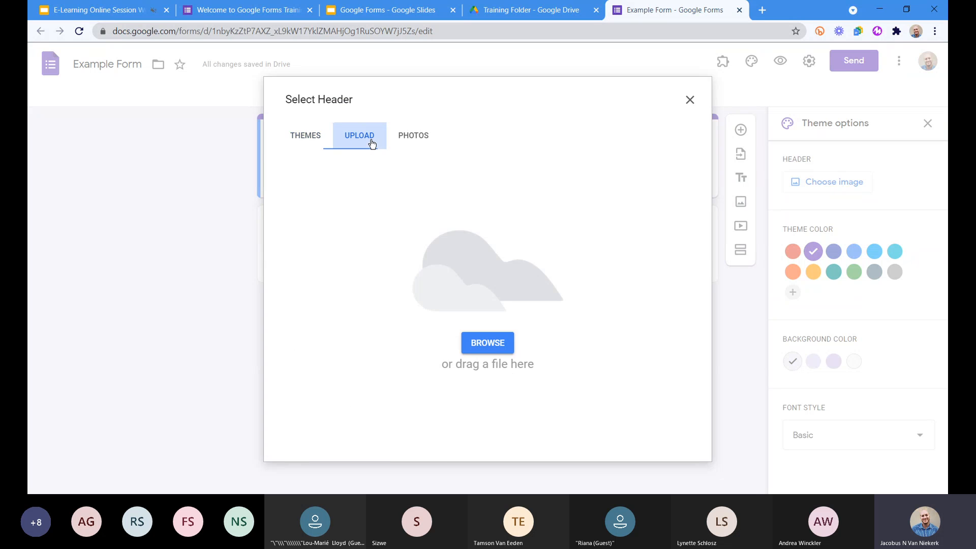
pyautogui.click(298, 140)
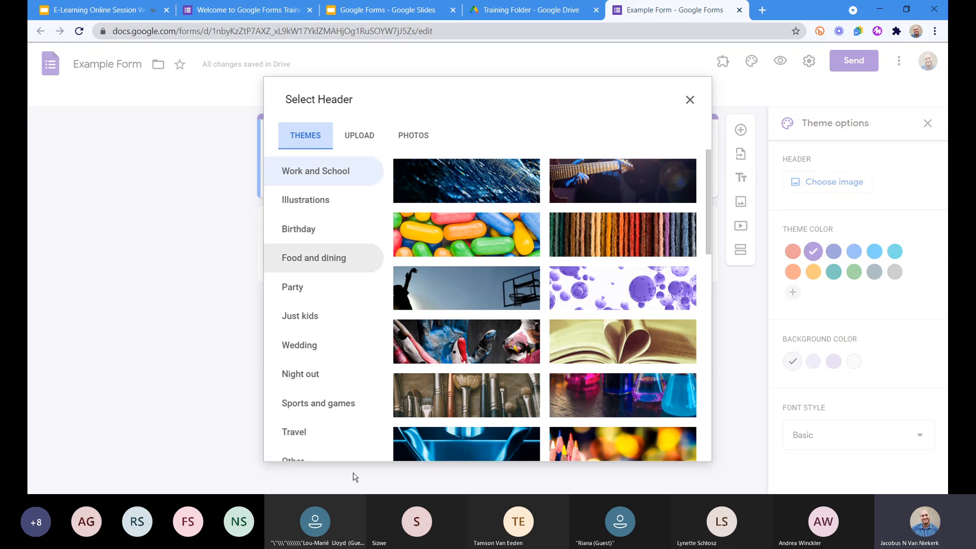
pyautogui.click(351, 136)
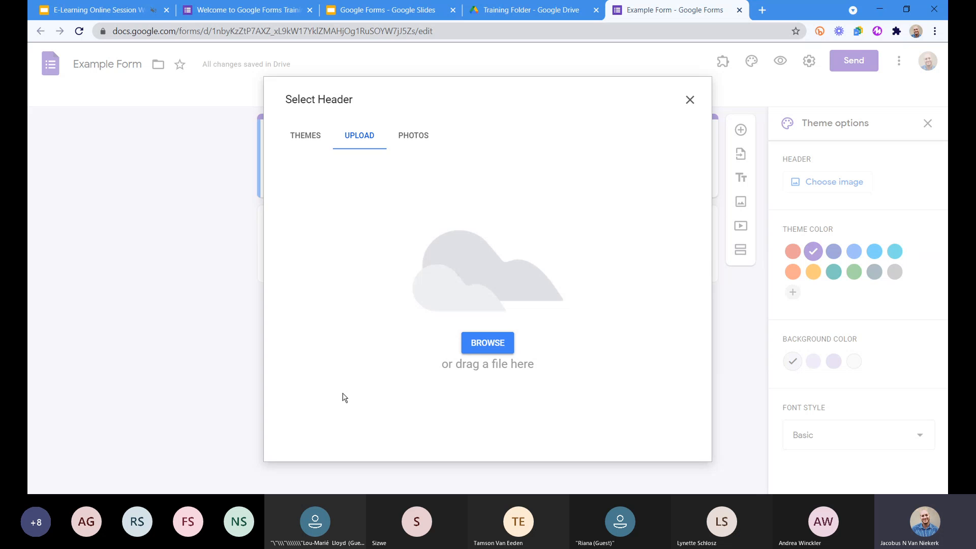
pyautogui.click(424, 145)
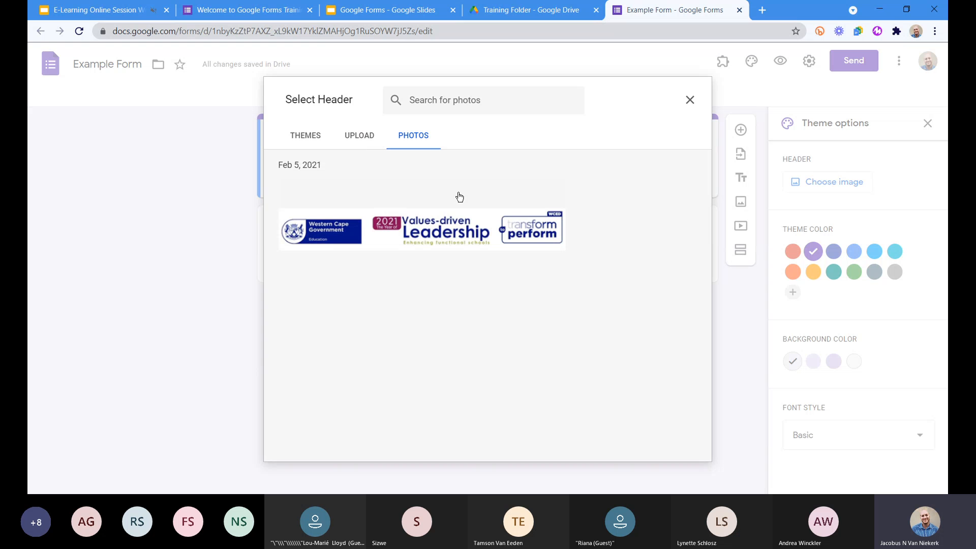
pyautogui.click(427, 242)
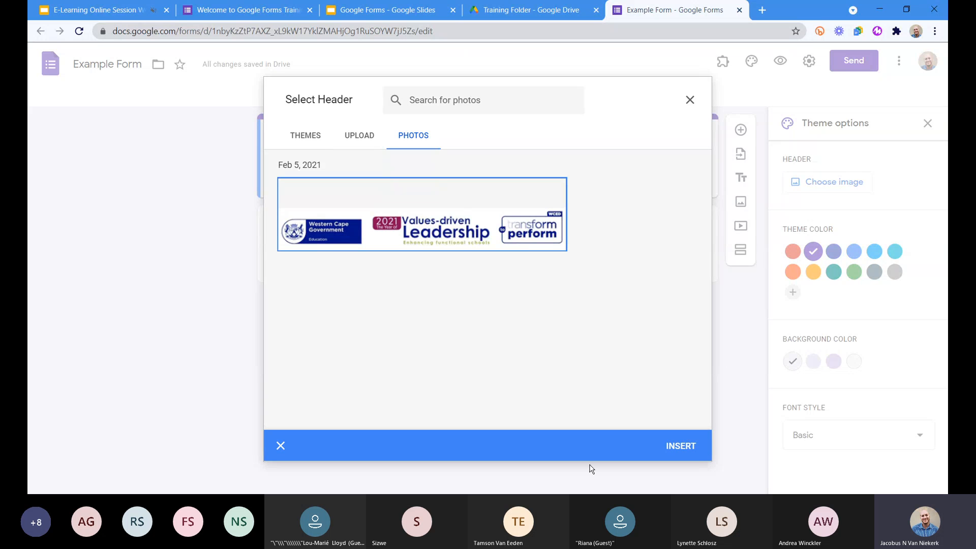
pyautogui.click(696, 455)
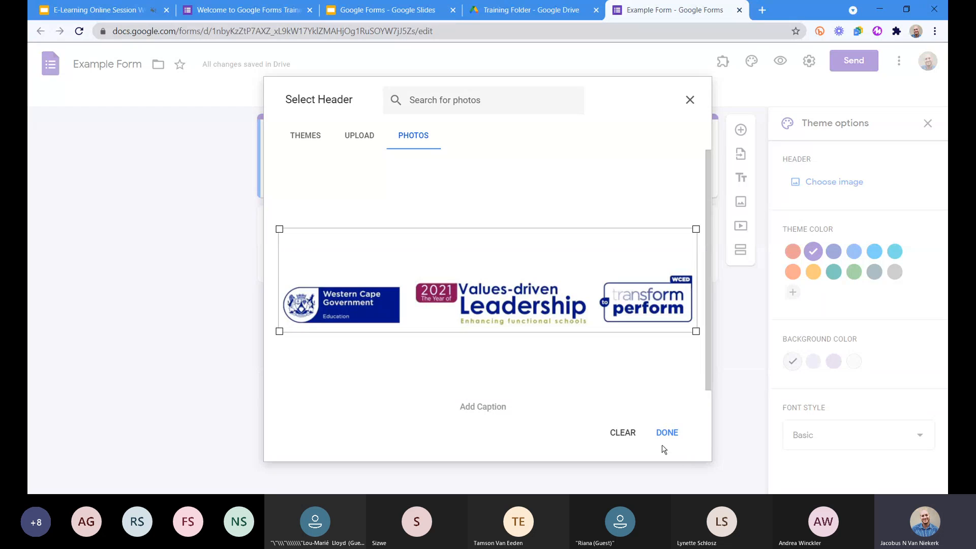
pyautogui.click(666, 436)
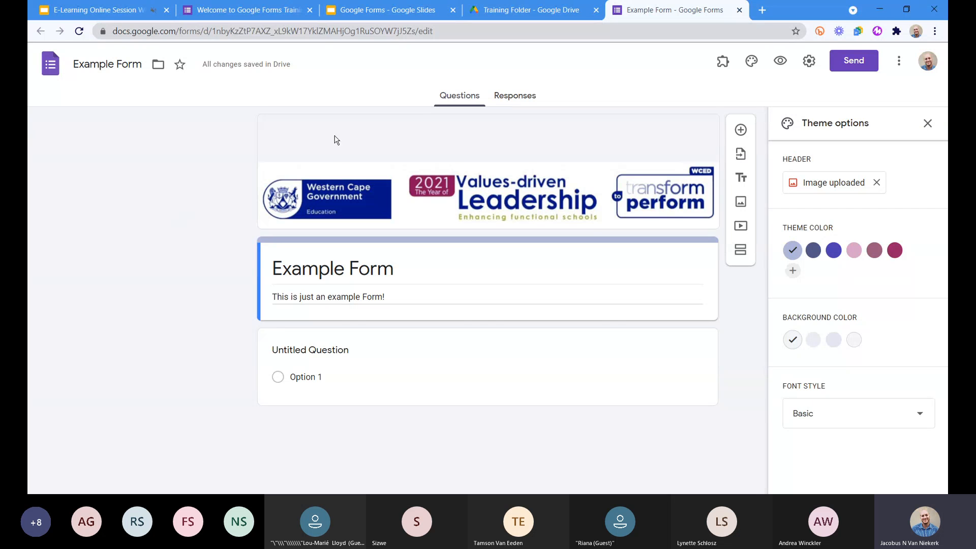
# - Try the mauve, dark magenta and dark slate-blue theme colours, pairing the slate blue with the darkest background tint
pyautogui.click(875, 250)
pyautogui.click(895, 250)
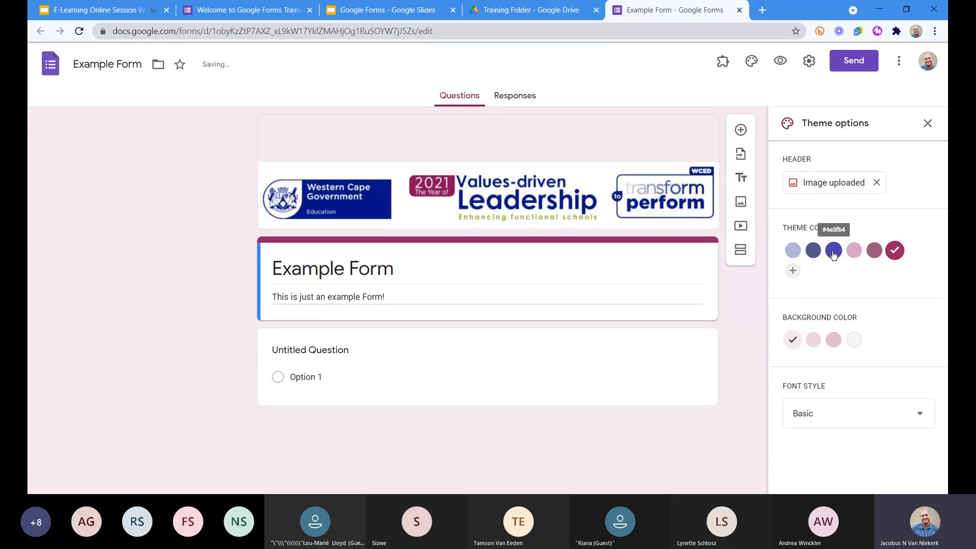
pyautogui.click(814, 250)
pyautogui.click(834, 340)
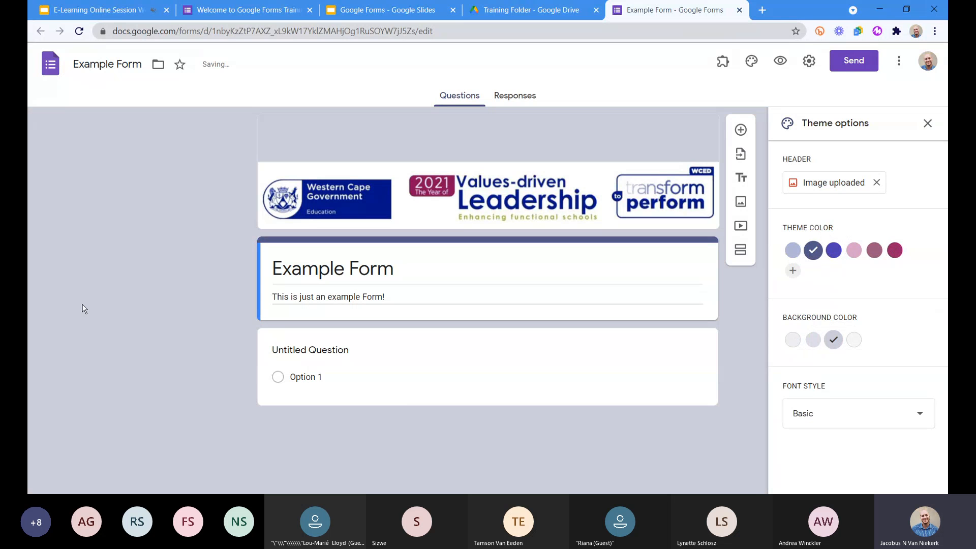
# - Try a custom red theme colour, #ff0000, with the darkest background tint
pyautogui.click(800, 278)
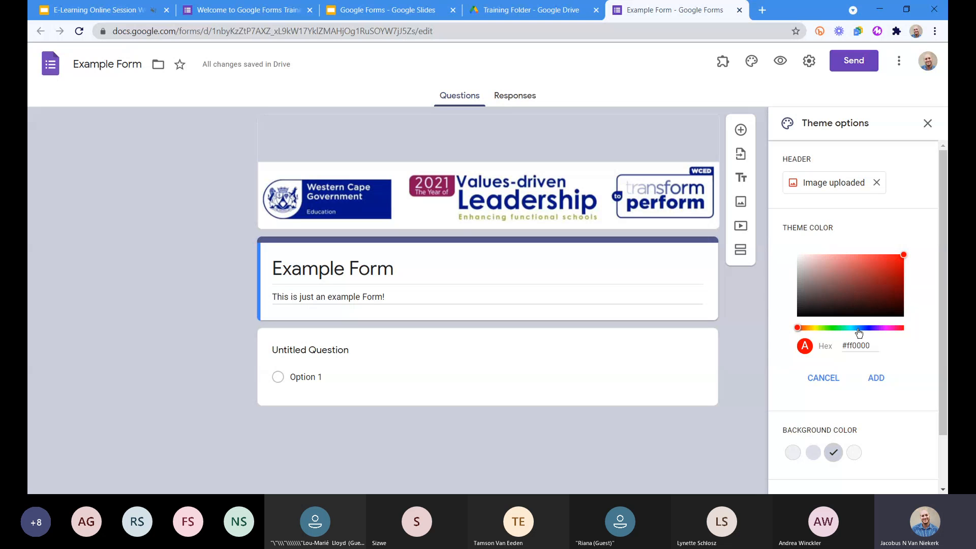
pyautogui.click(904, 328)
pyautogui.click(877, 378)
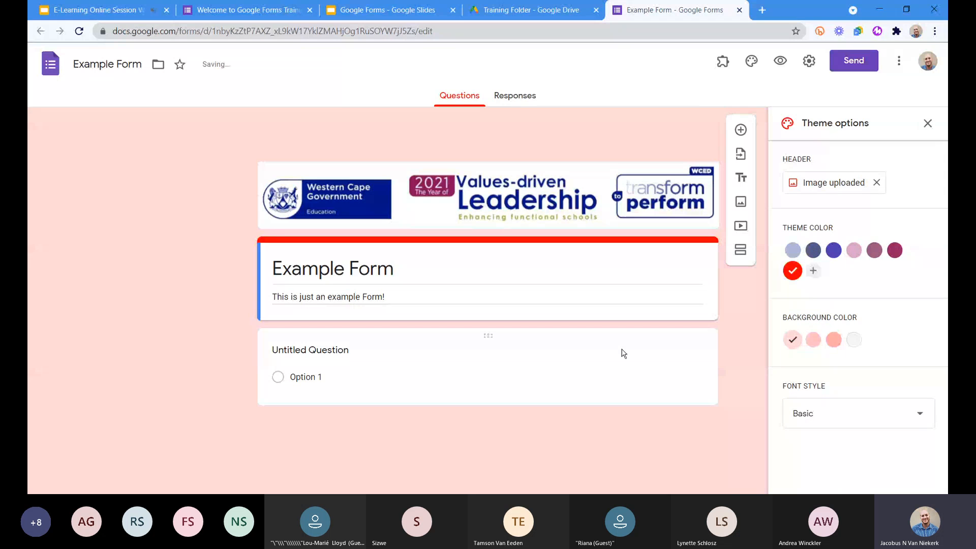
pyautogui.click(834, 340)
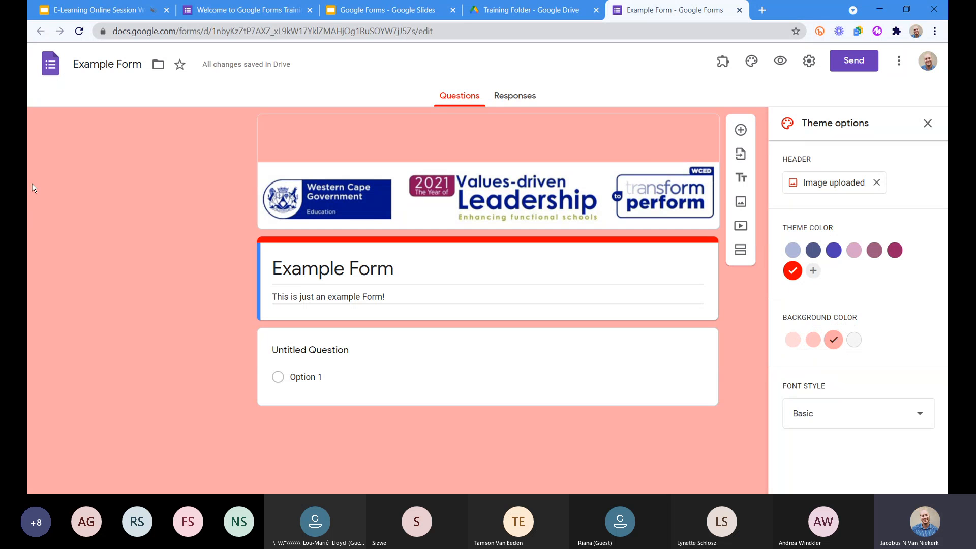
# - Set the theme colour to light periwinkle blue with the second background tint, and close the theme options
pyautogui.click(793, 250)
pyautogui.click(814, 339)
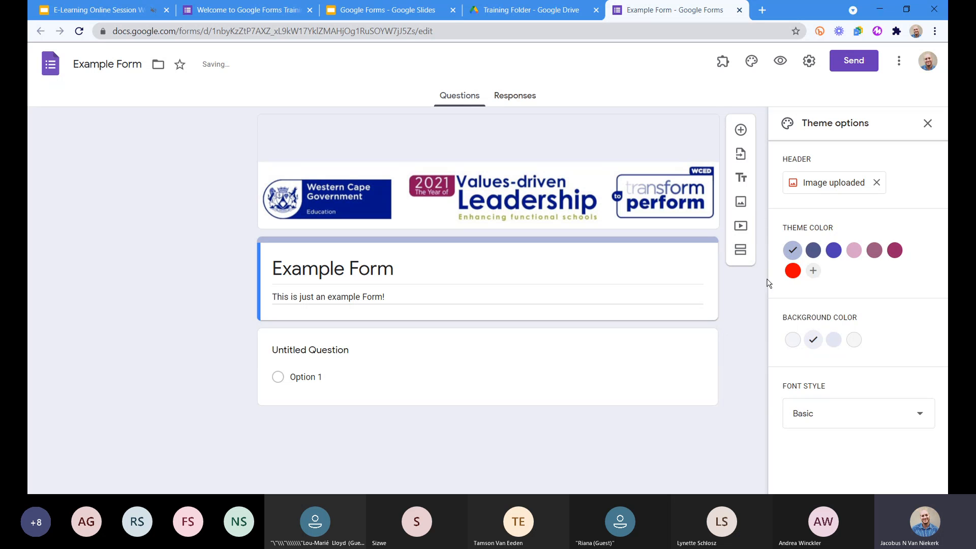
pyautogui.click(927, 124)
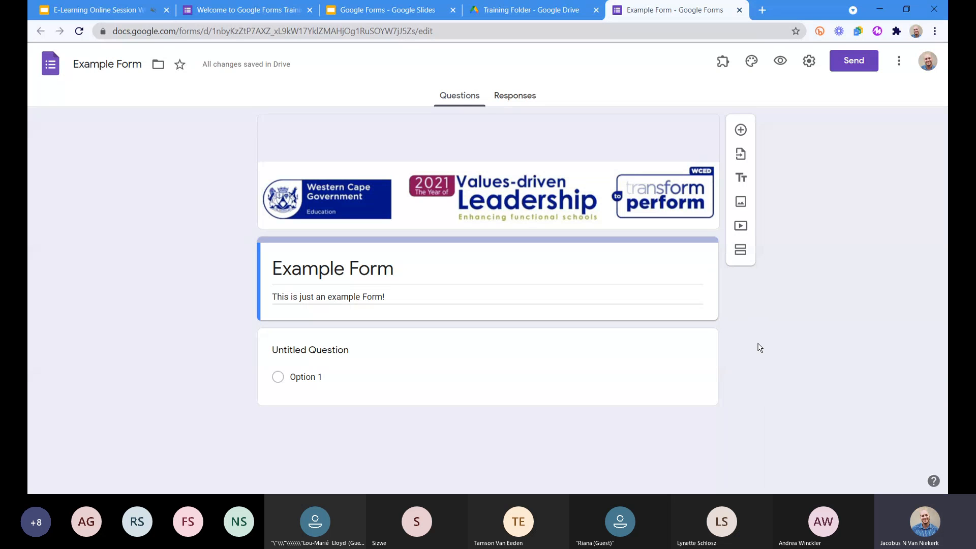
# - Try the Playful font style in the theme options, restore the Basic style and close the options
pyautogui.click(757, 66)
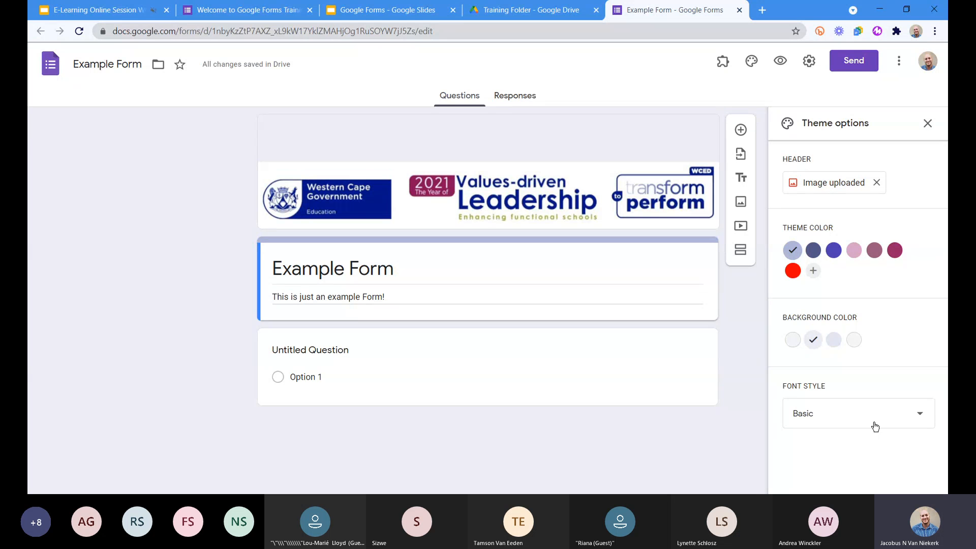
pyautogui.click(875, 427)
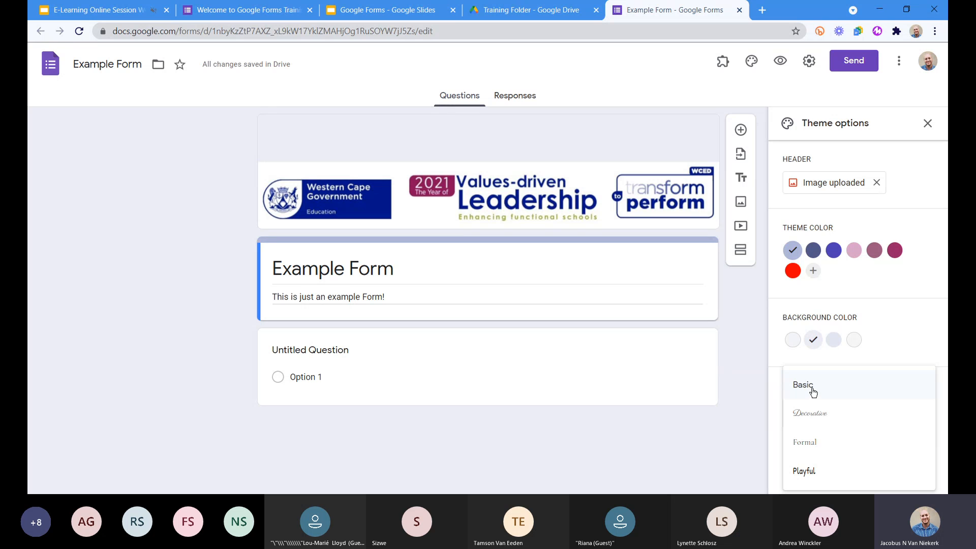
pyautogui.click(812, 474)
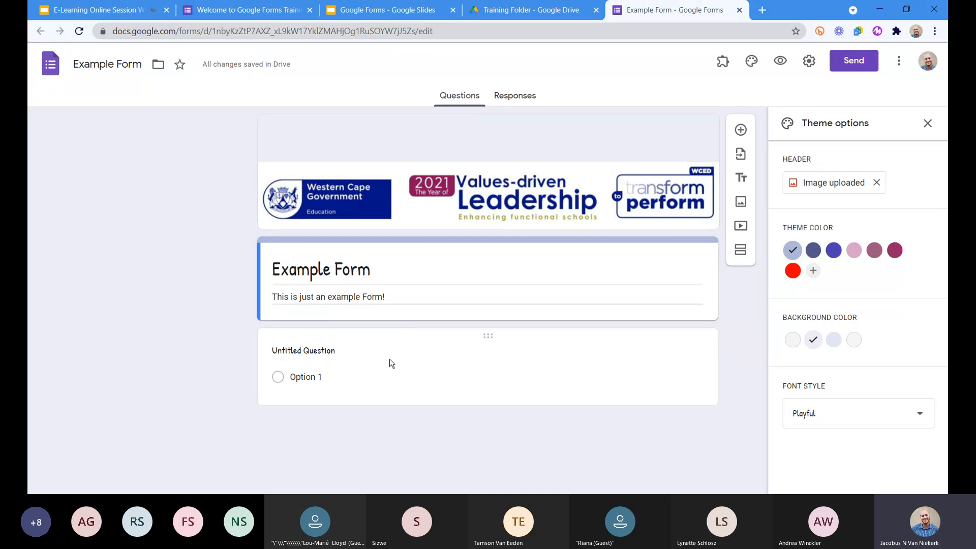
pyautogui.click(849, 410)
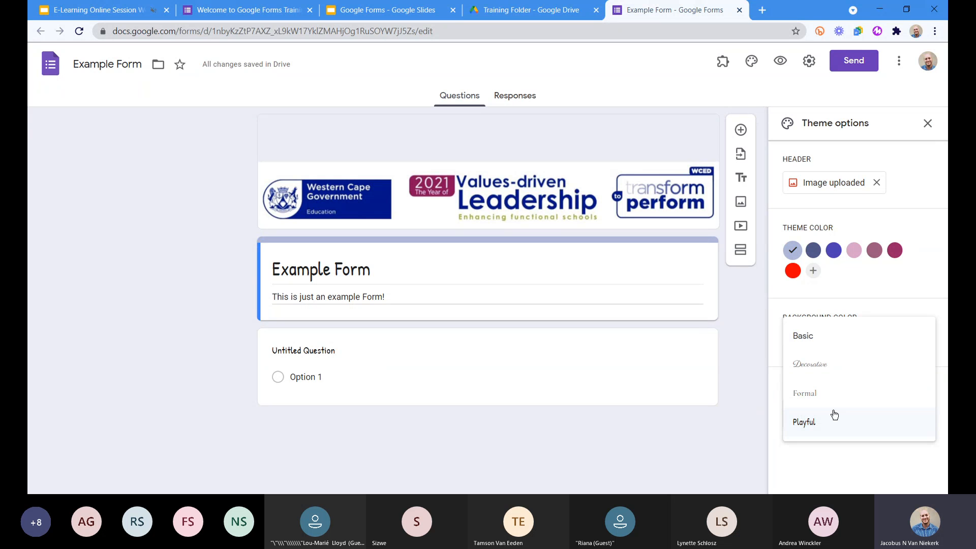
pyautogui.click(817, 343)
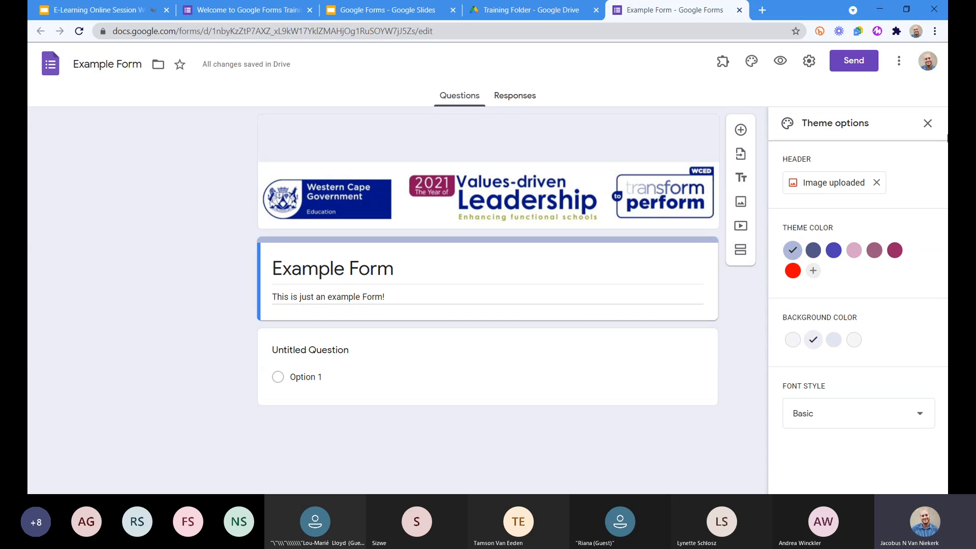
pyautogui.click(928, 123)
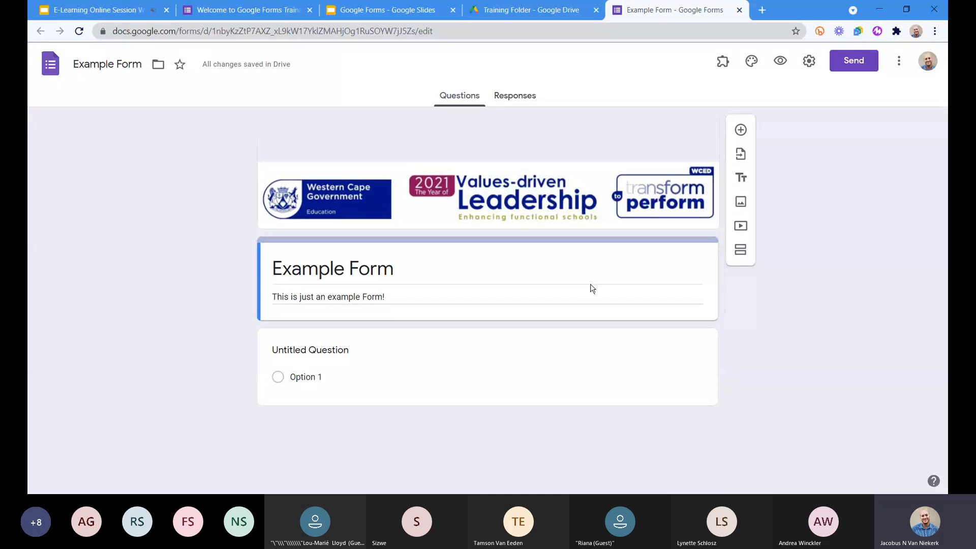